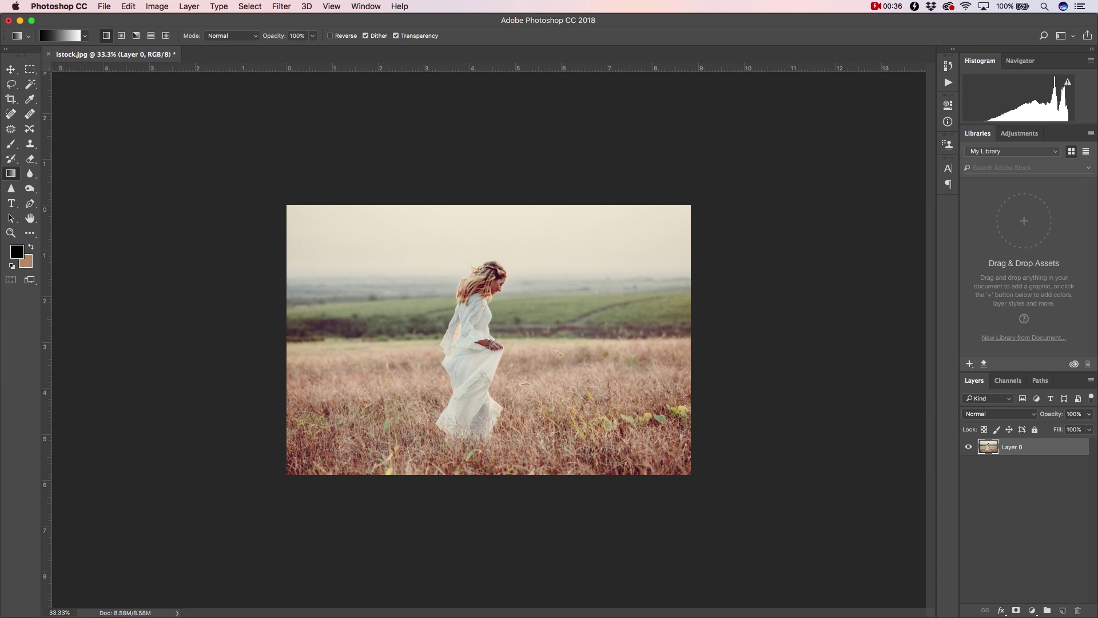
- Zoom the field photo view in to 66.7% and open the File menu
key(super+equal)
key(super+equal)
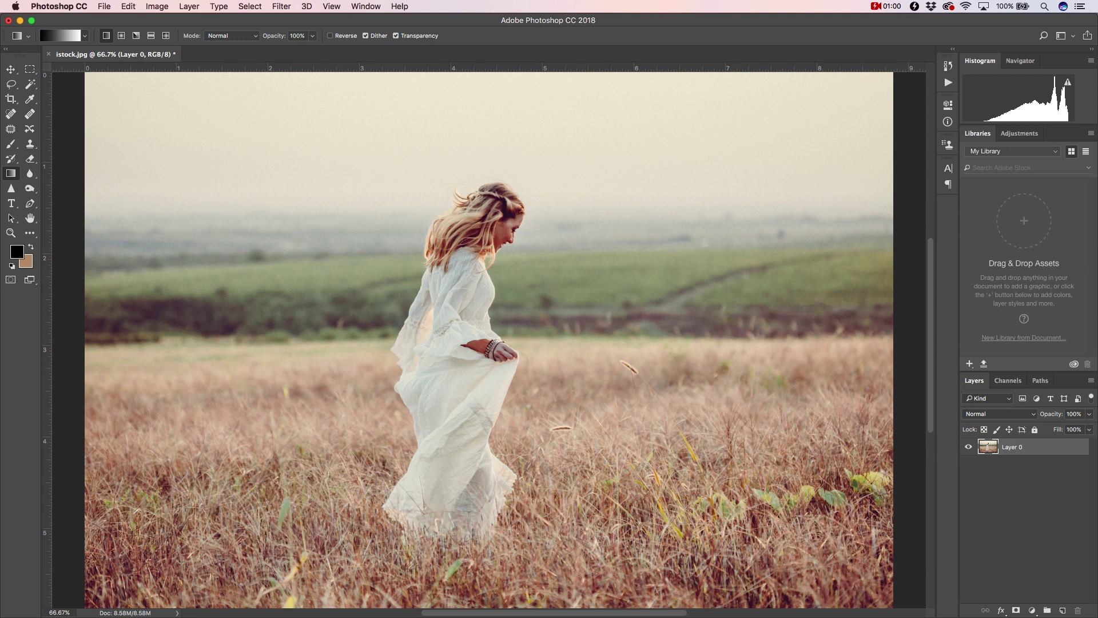
click(104, 7)
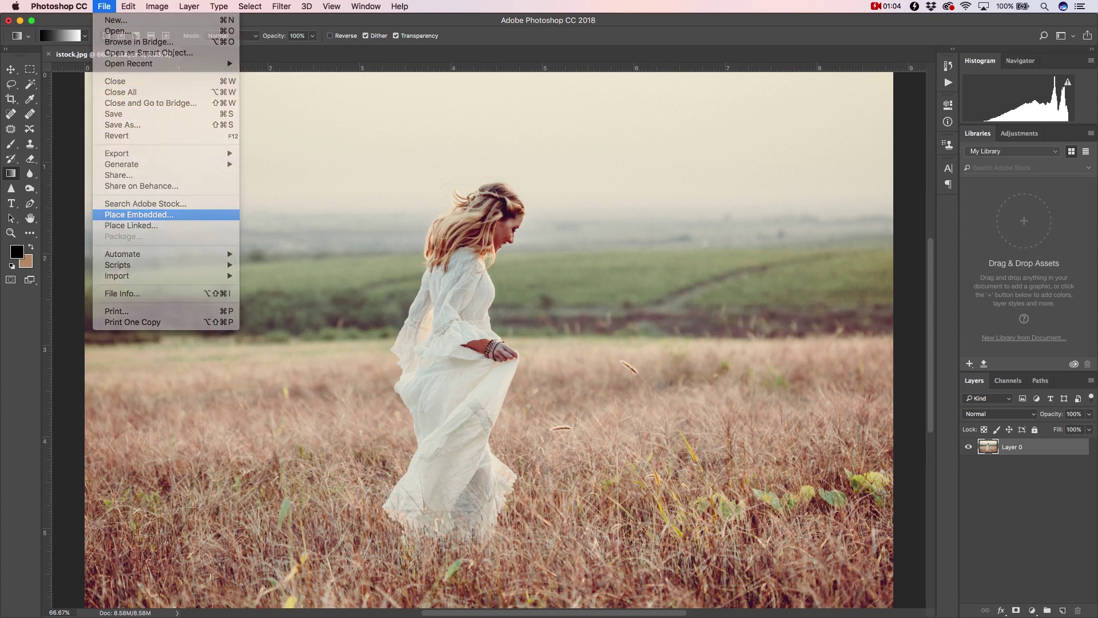
- Place Luxe Skies-10.jpg as an embedded layer and move it up over the photo's top edge
click(139, 215)
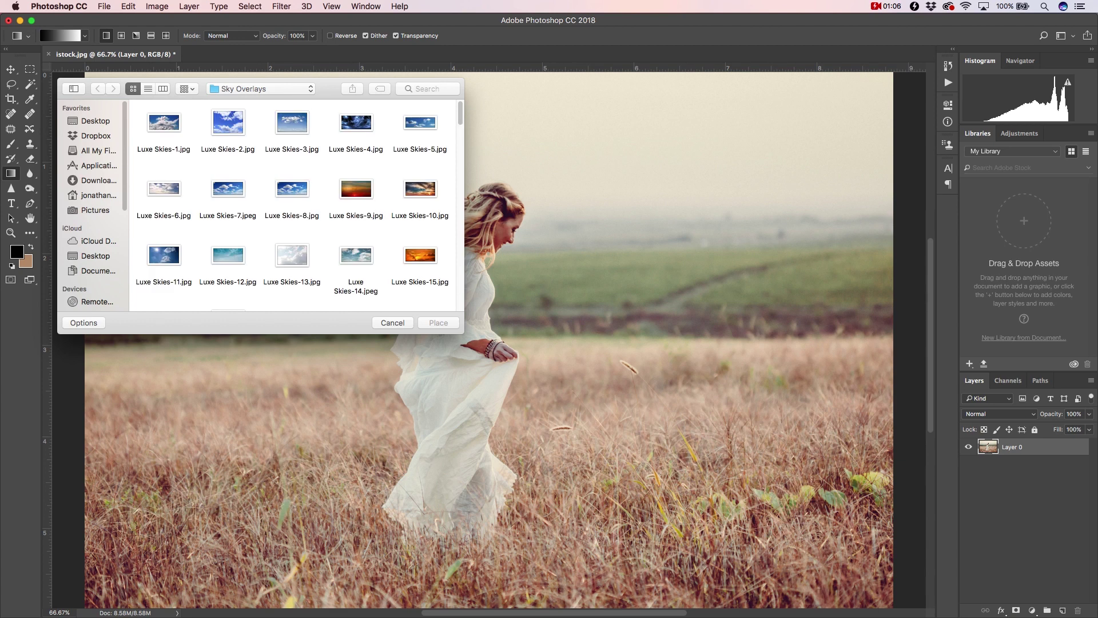
click(419, 188)
key(Return)
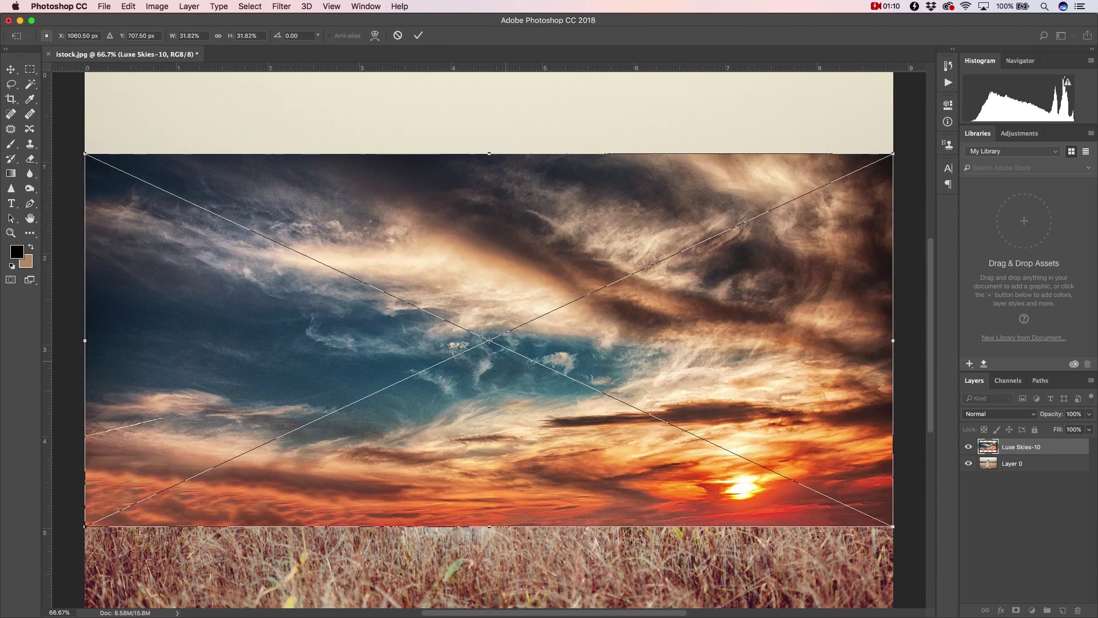
key(super+minus)
key(super+minus)
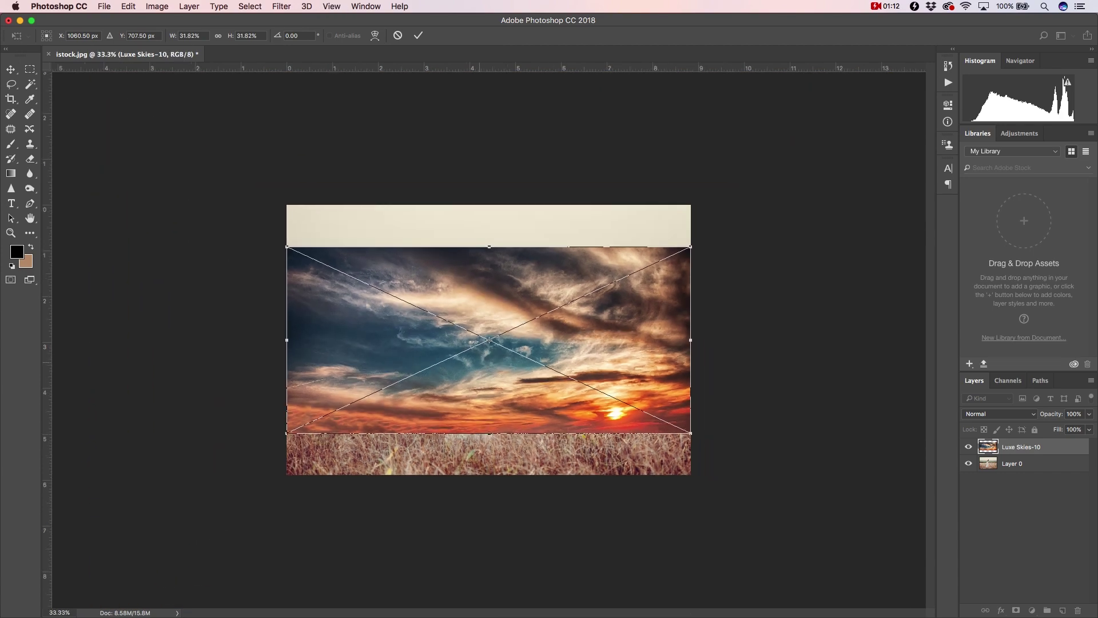
drag(501, 358, 503, 226)
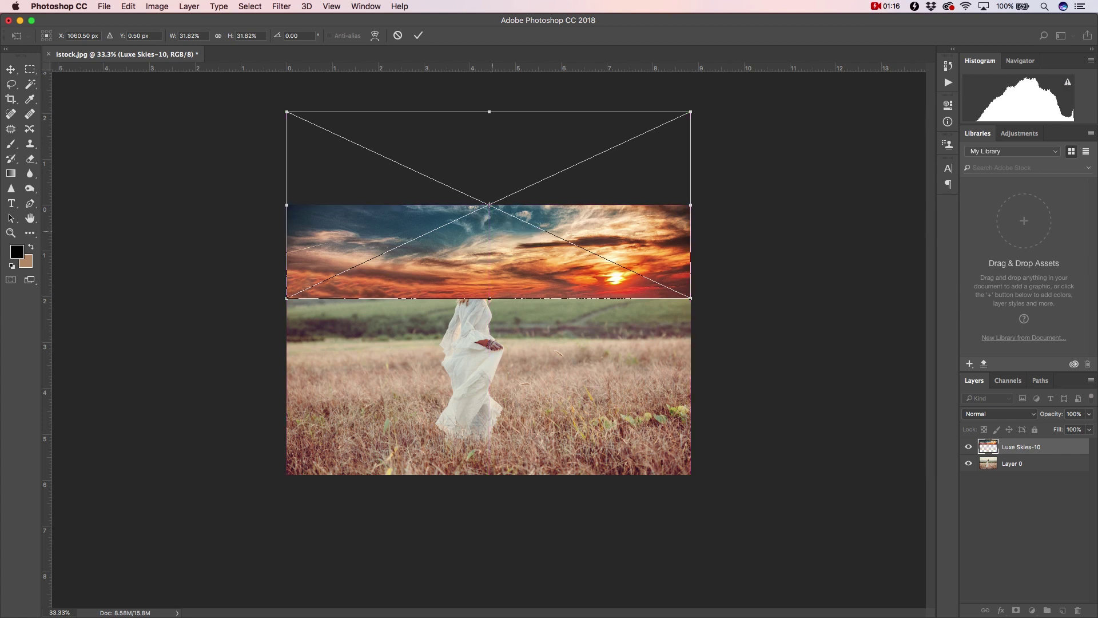
click(418, 35)
key(g)
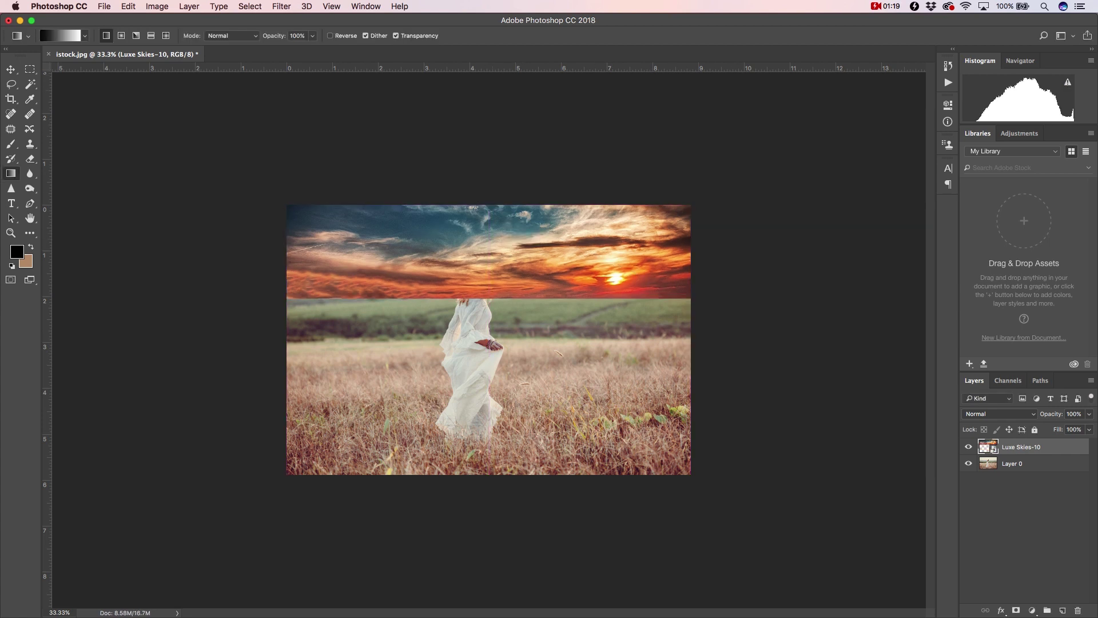
click(998, 414)
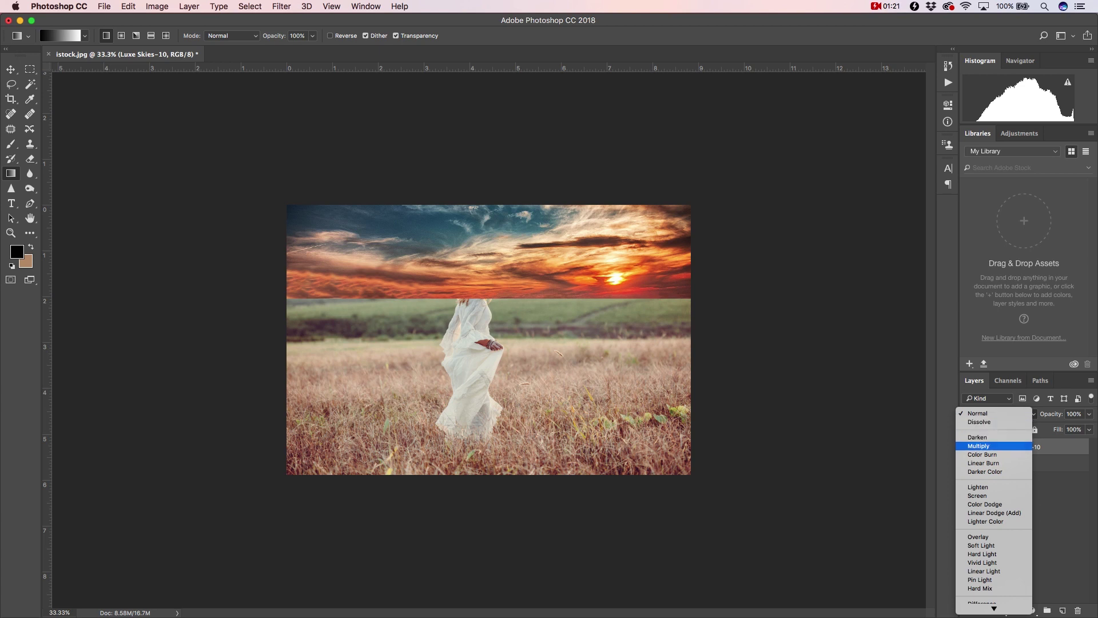
- Set the Luxe Skies-10 layer to Multiply blend mode and nudge it slightly upward
click(978, 445)
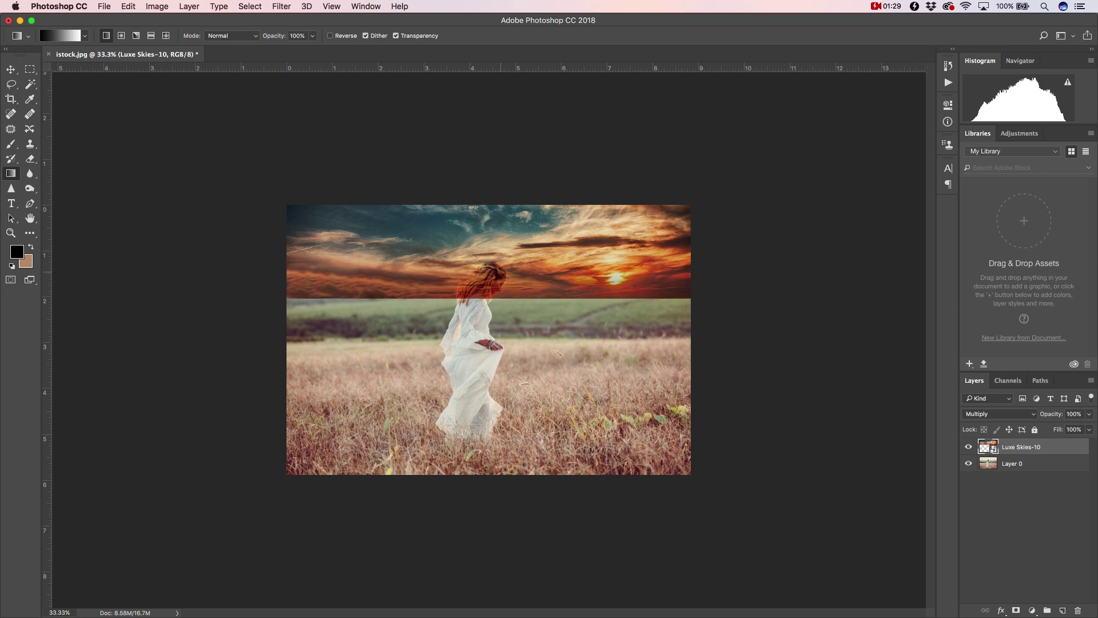
drag(529, 240, 529, 226)
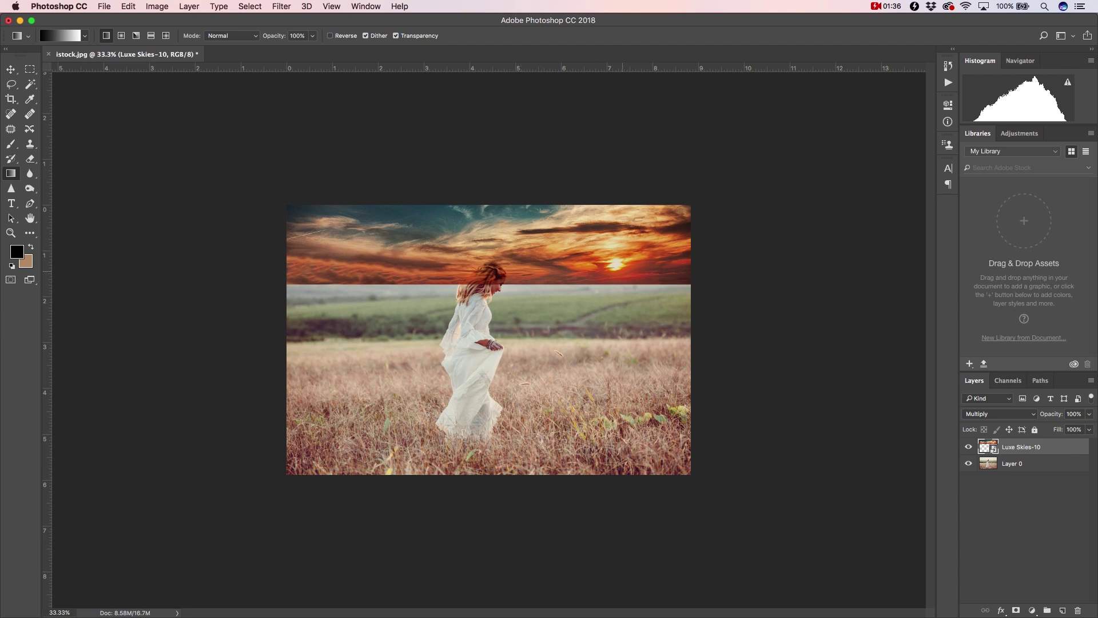
key(super+equal)
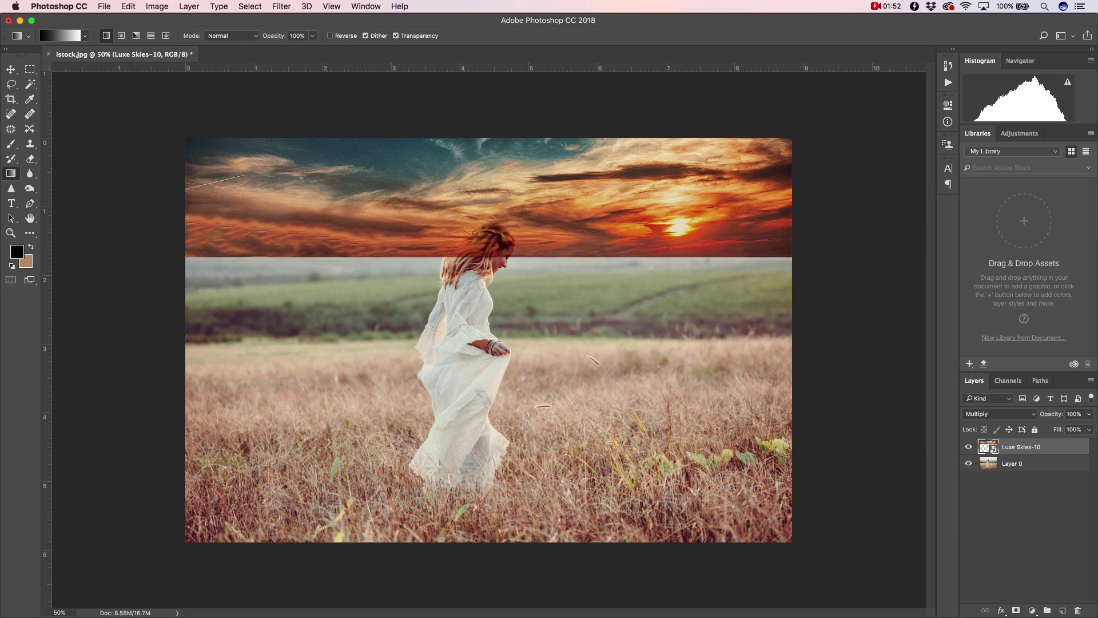
- Apply a Gaussian Blur smart filter with a radius of about 9.7 pixels to the Luxe Skies-10 layer
click(281, 6)
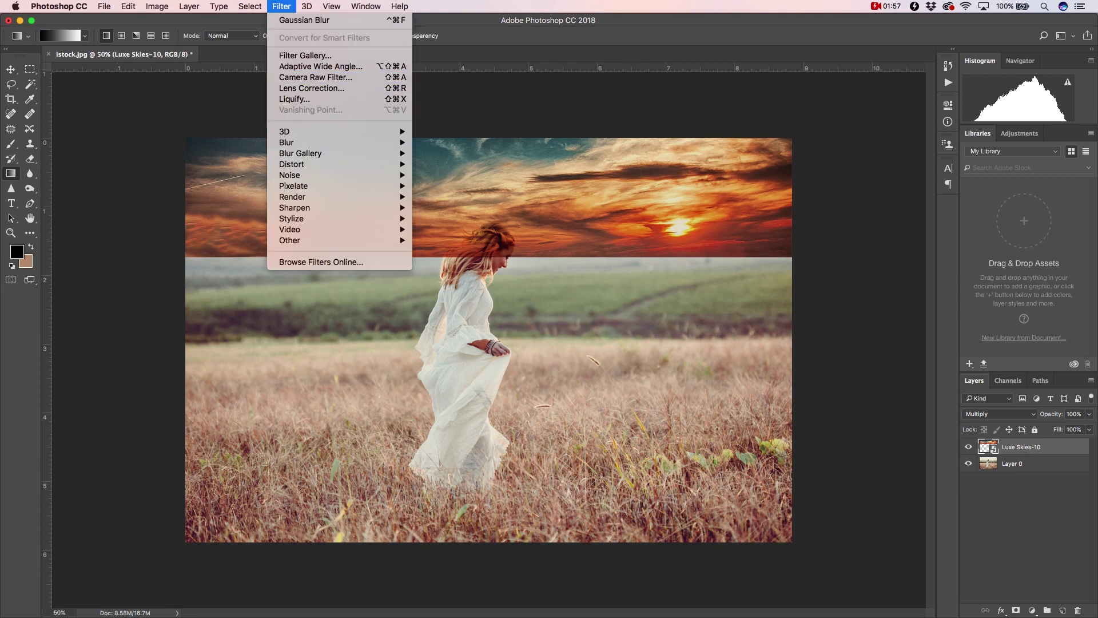
mouse_move(286, 142)
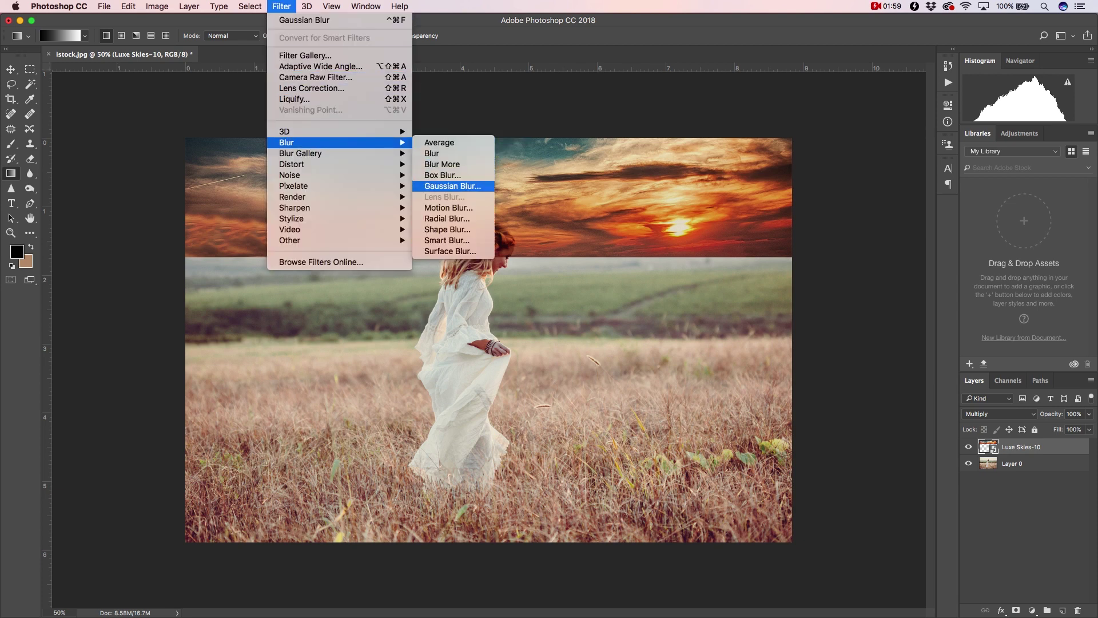
click(452, 186)
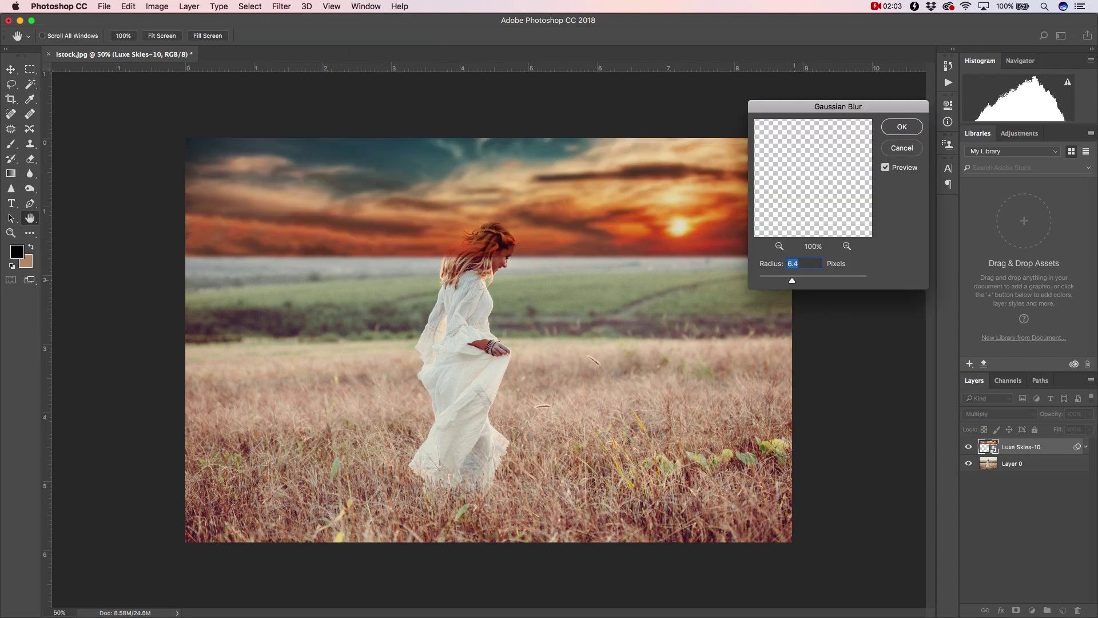
mouse_move(792, 281)
mouse_down()
mouse_move(801, 280)
mouse_move(780, 280)
mouse_move(792, 280)
mouse_up()
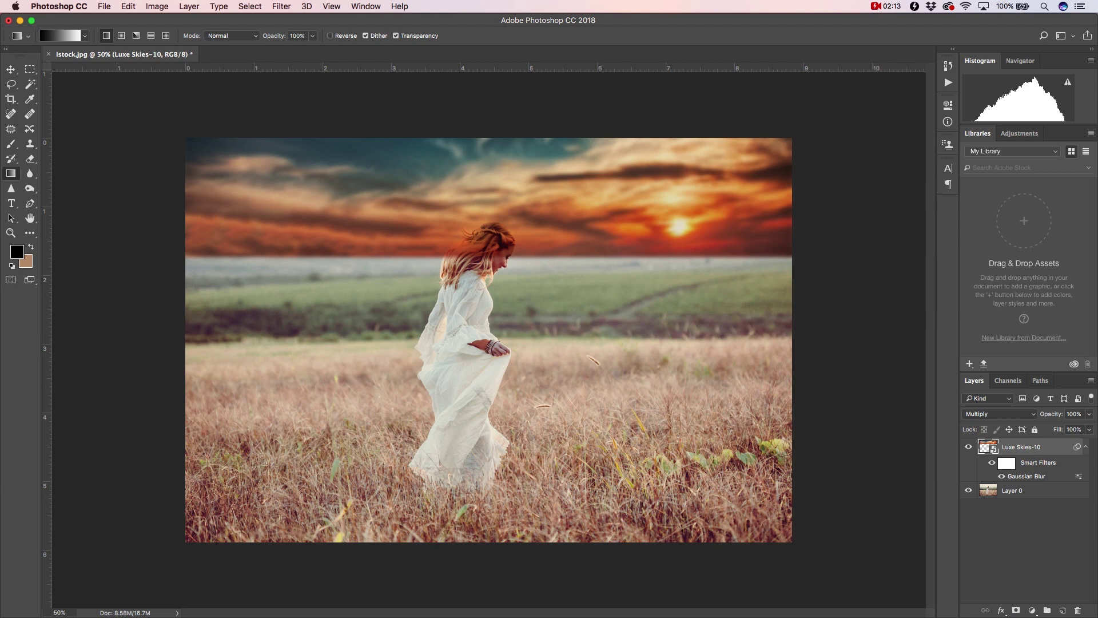
click(1006, 463)
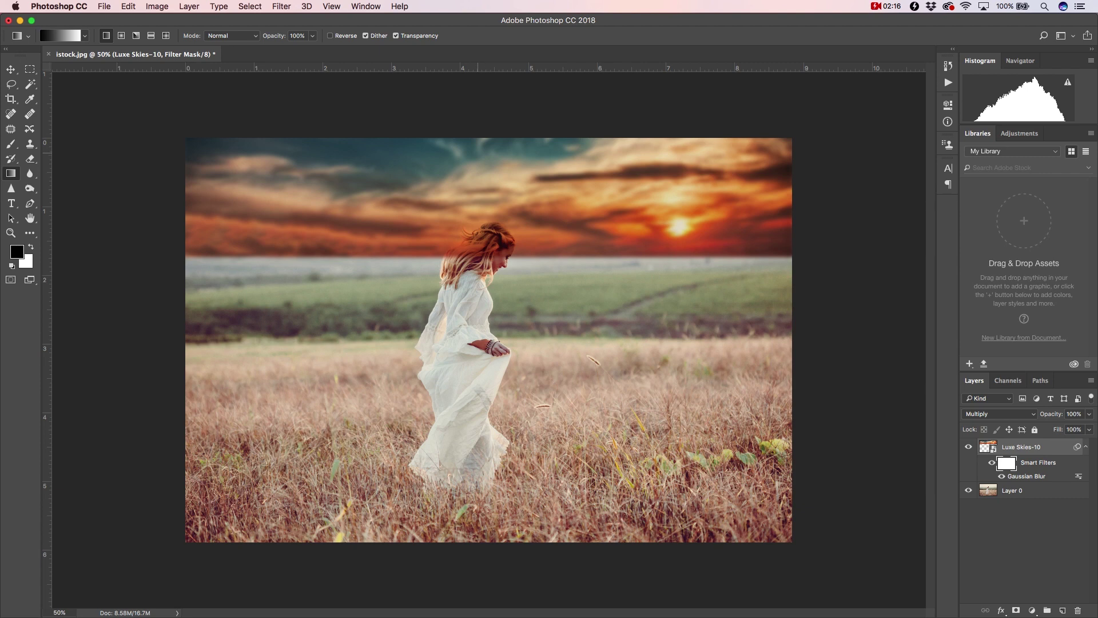
- Draw a vertical gradient on the Gaussian Blur filter mask so the blur fades toward the horizon
key(super+minus)
key(super+minus)
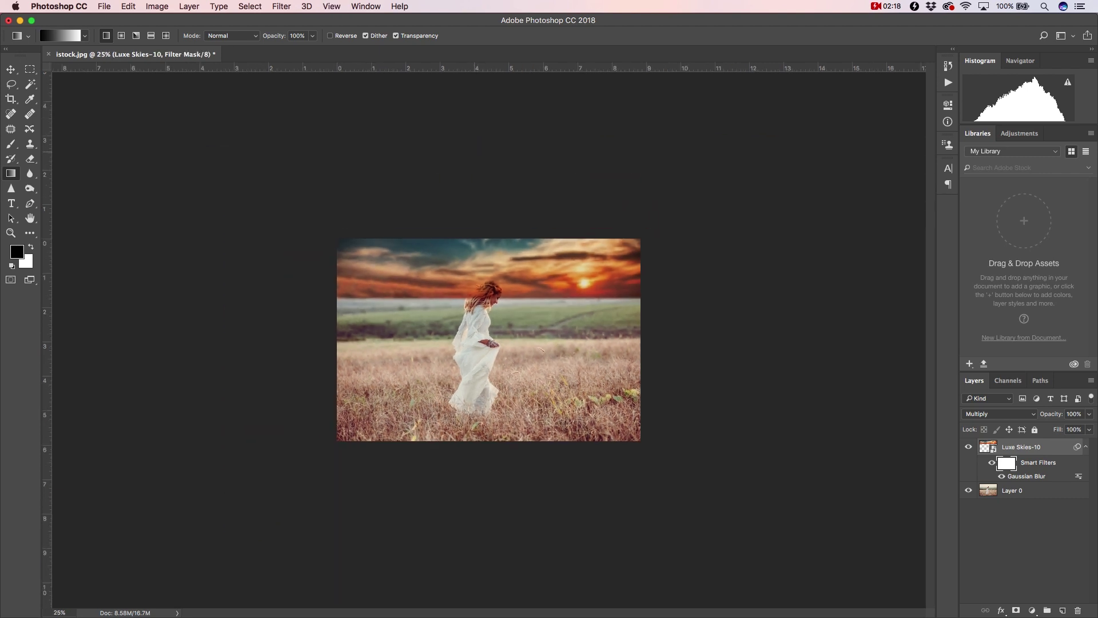
drag(482, 142, 482, 265)
drag(486, 166, 486, 268)
key(super+equal)
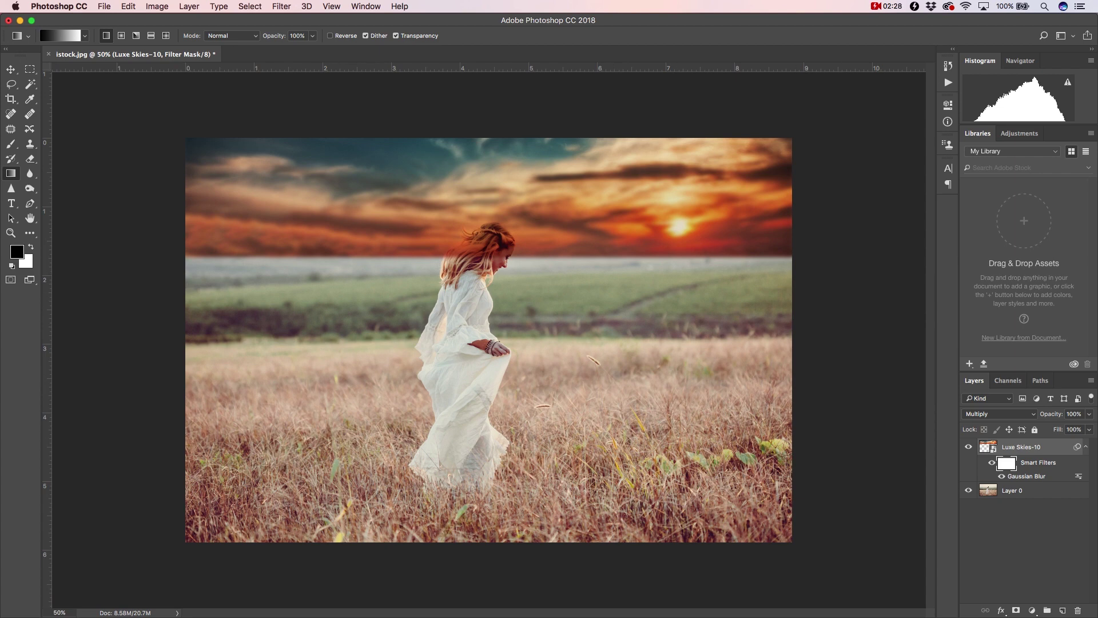
- Add a Hide All mask to the sky layer, then drag a vertical gradient revealing the sunset at the top
click(188, 6)
mouse_move(206, 189)
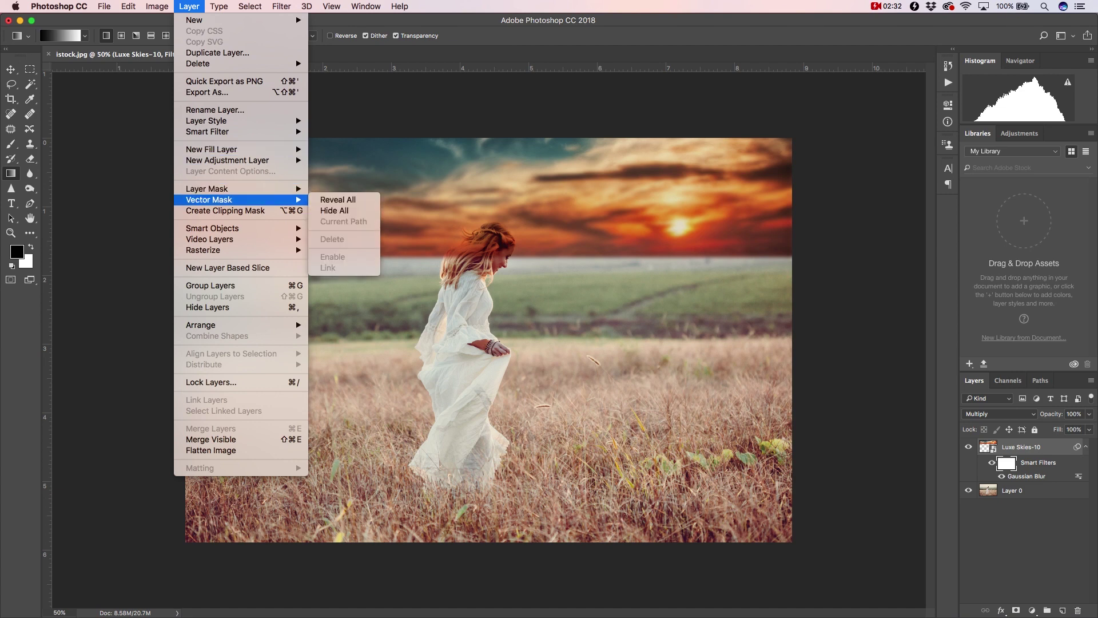
click(335, 200)
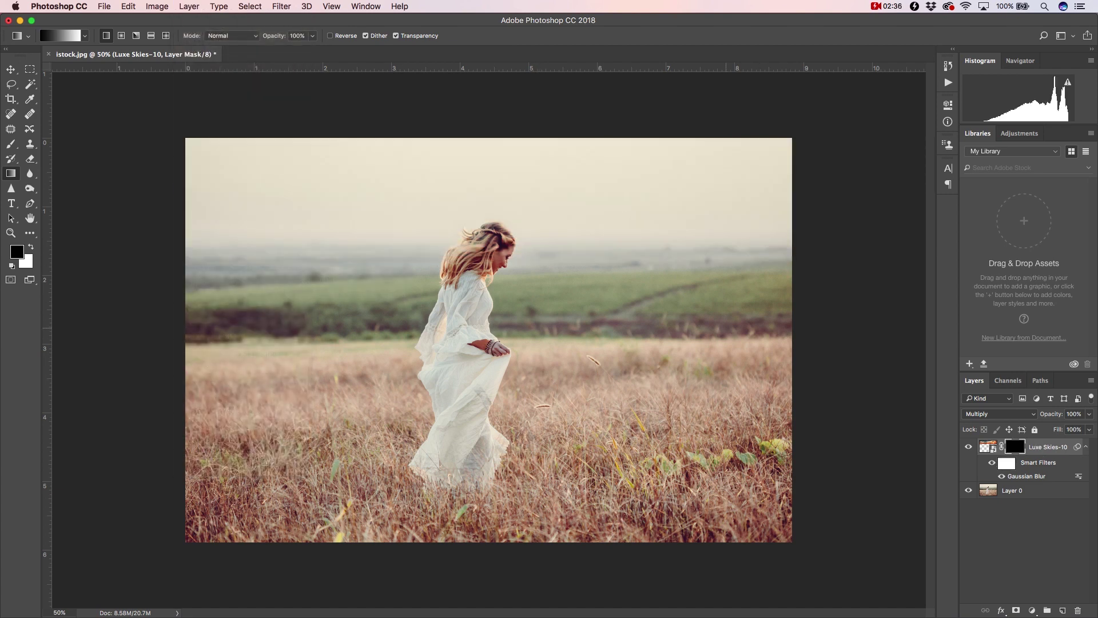
key(super+minus)
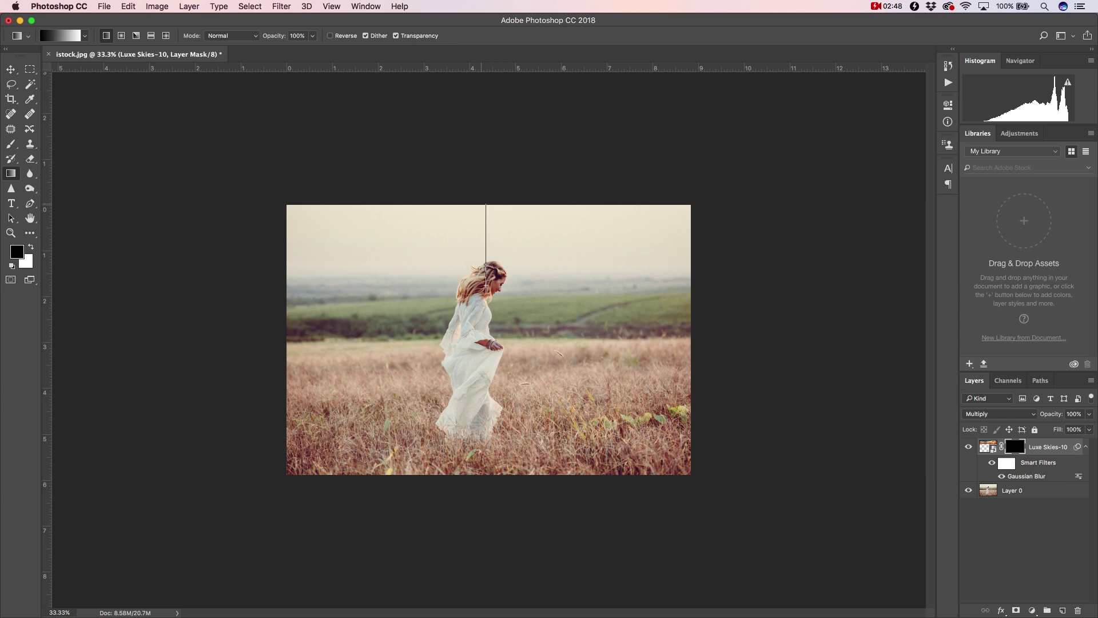
drag(486, 285, 486, 286)
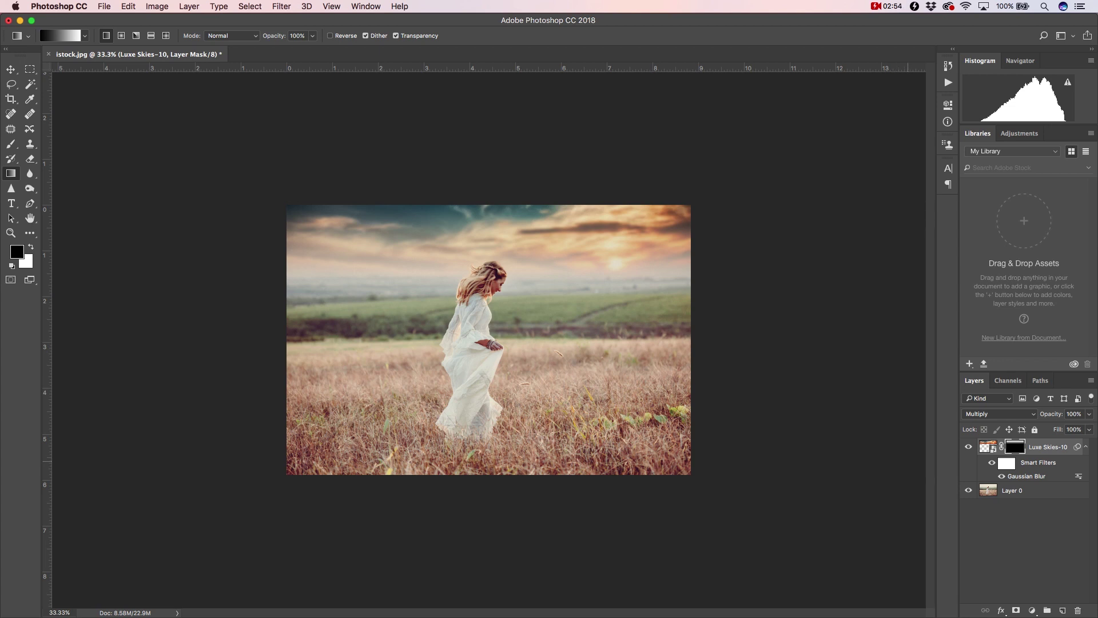
key(super+plus)
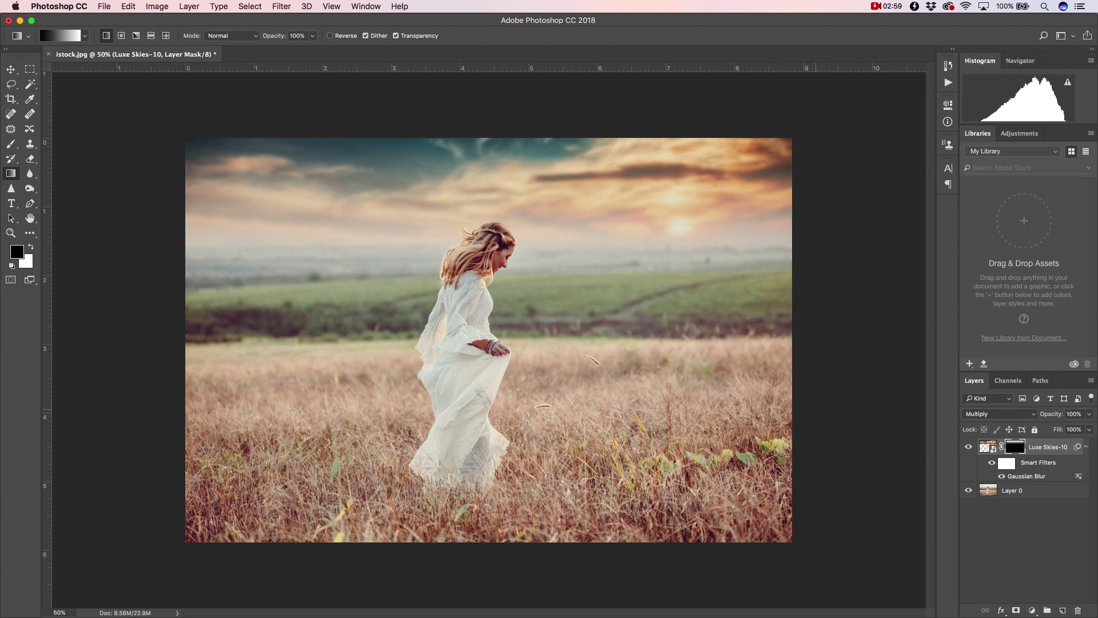
- Add two new layers and give Layer 2 a warm tan sampled from the sky
key(i)
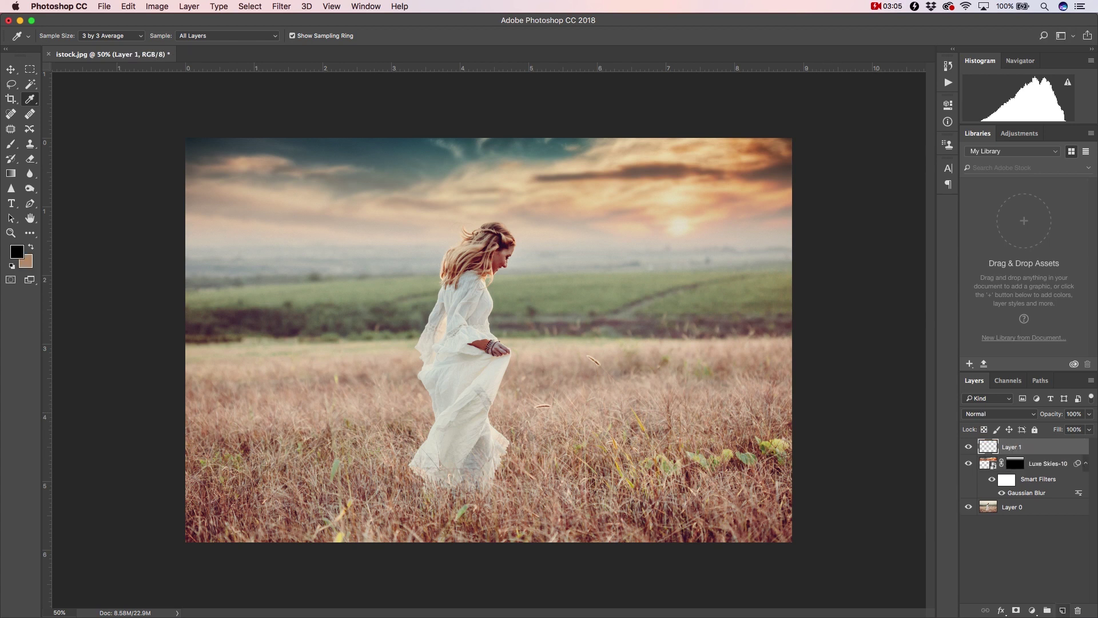
key(super+alt+shift+n)
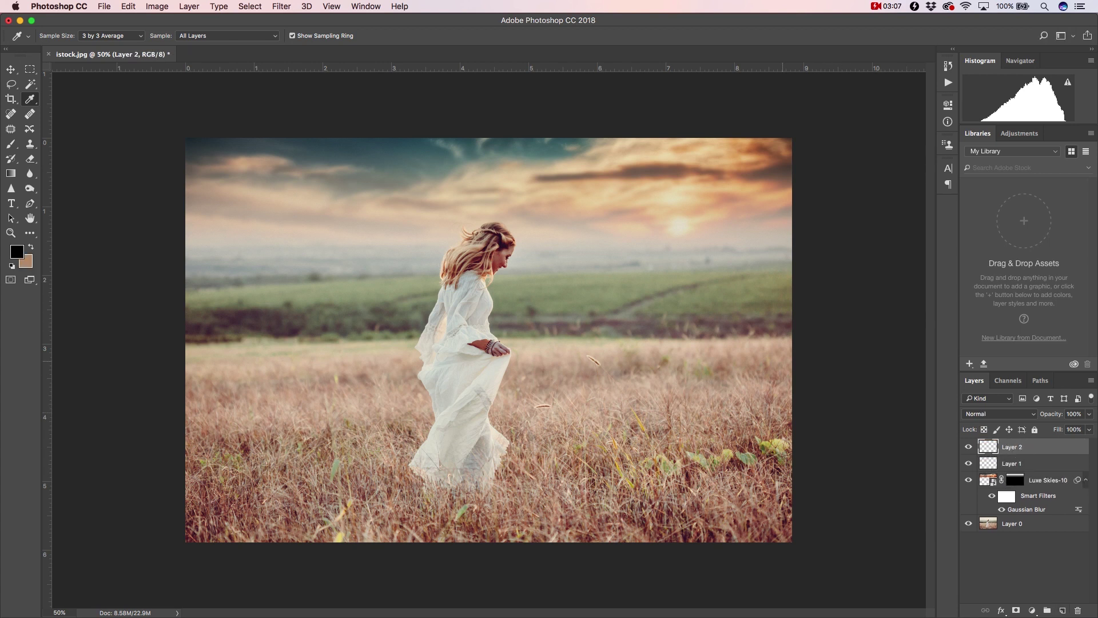
click(773, 194)
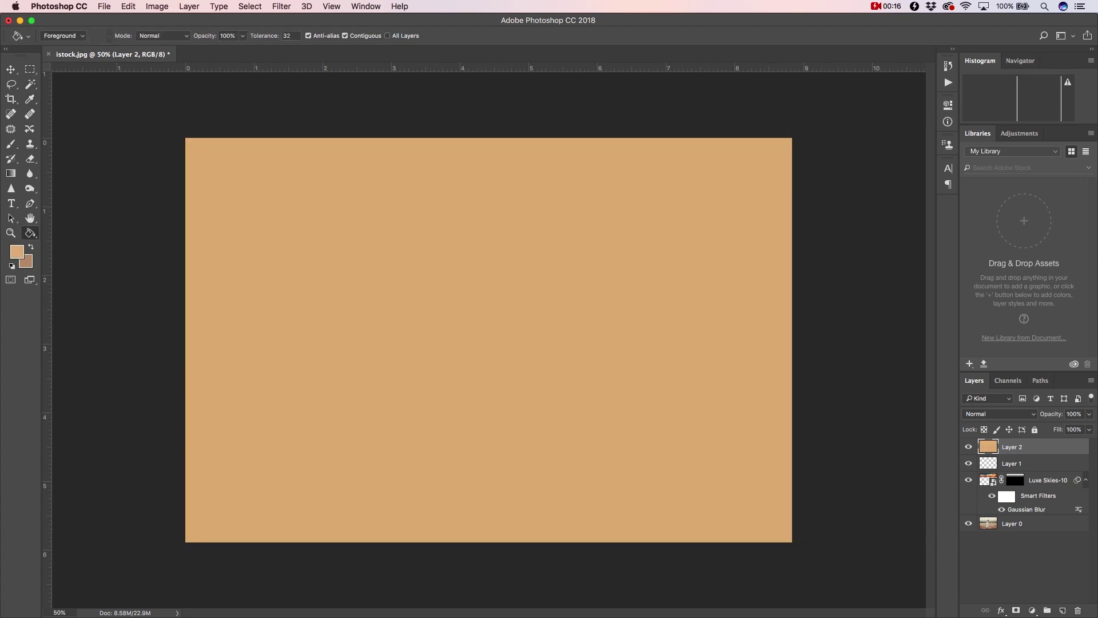
key(super+comma)
- Fill Layer 1 with a brown sampled from the grass, then select both colour layers
key(alt+bracketleft)
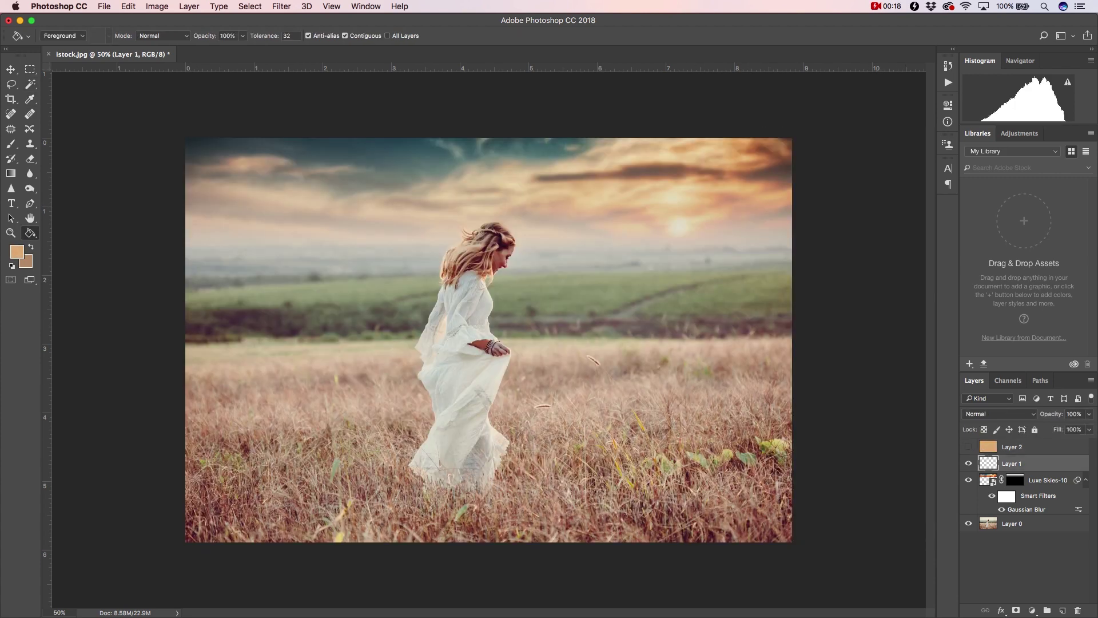
key(i)
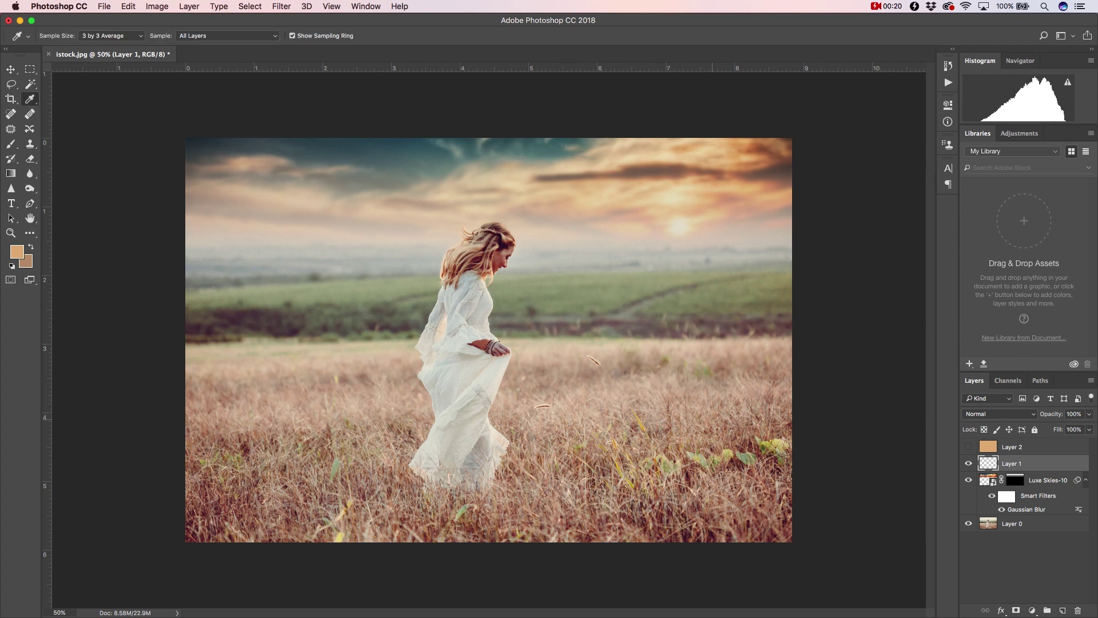
click(712, 433)
key(g)
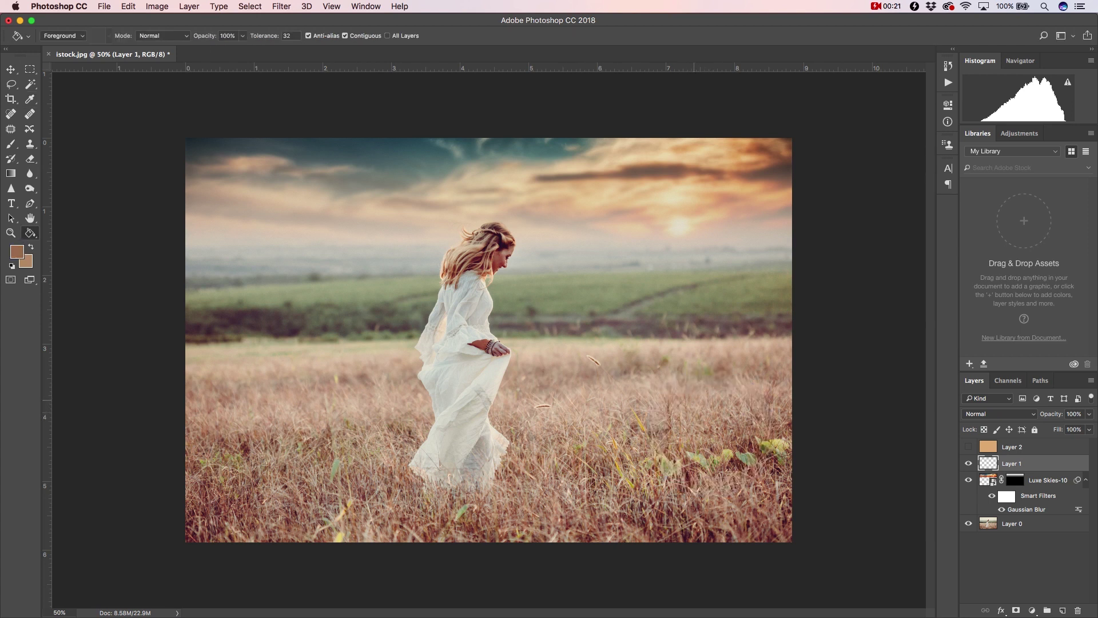
key(alt+BackSpace)
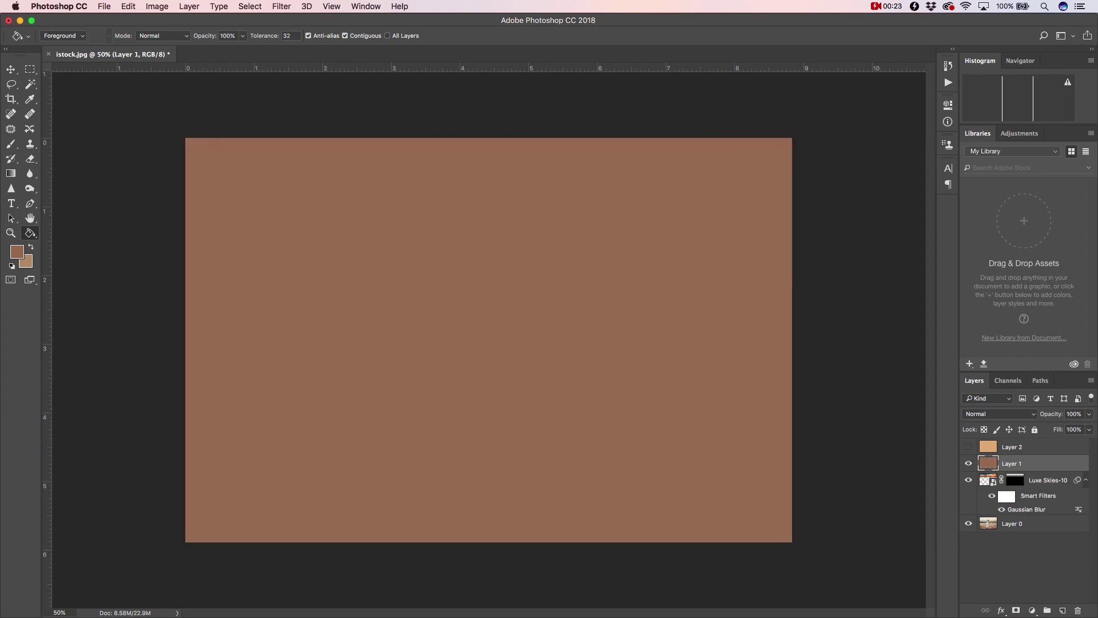
click(968, 447)
shift+click(1012, 446)
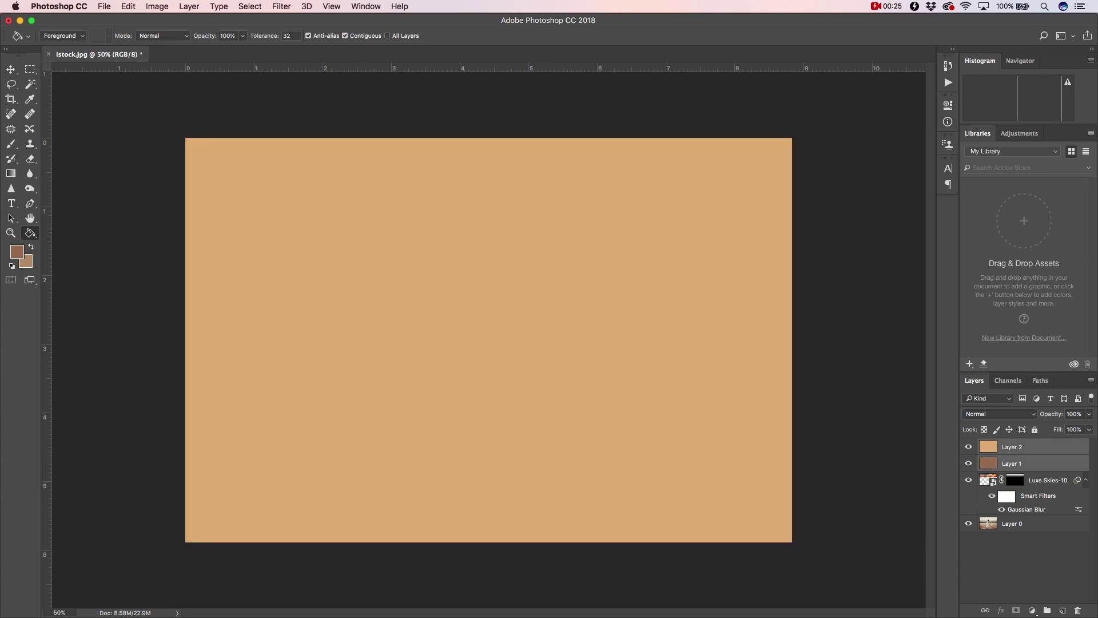
click(1074, 414)
- Set both colour layers to 5% opacity, group them into Group 1, and toggle it to compare
text(5)
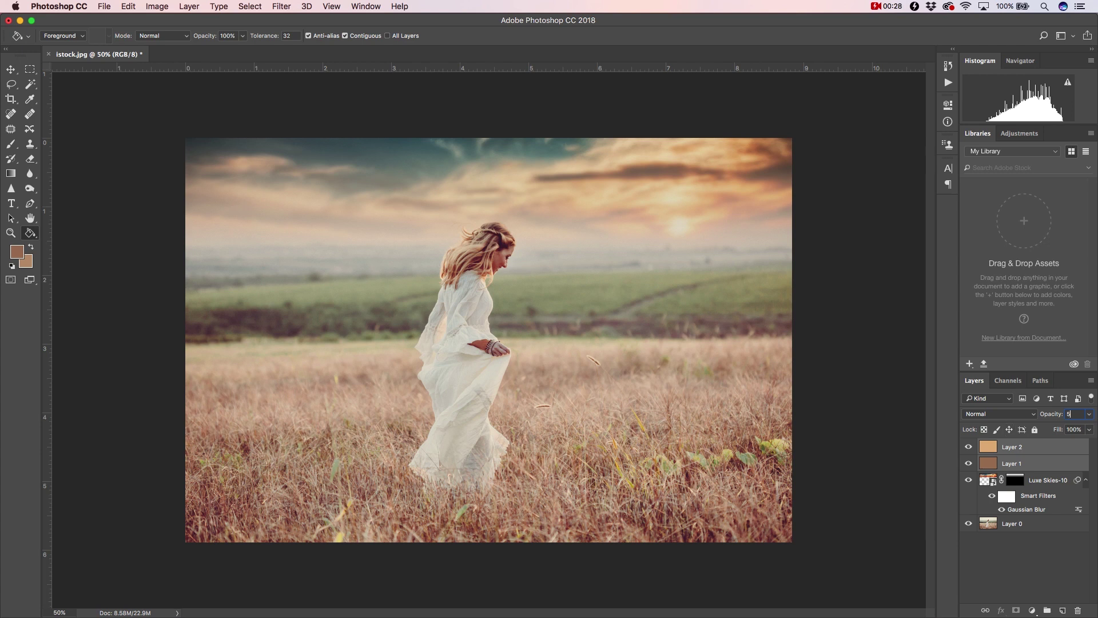
key(Return)
key(super+g)
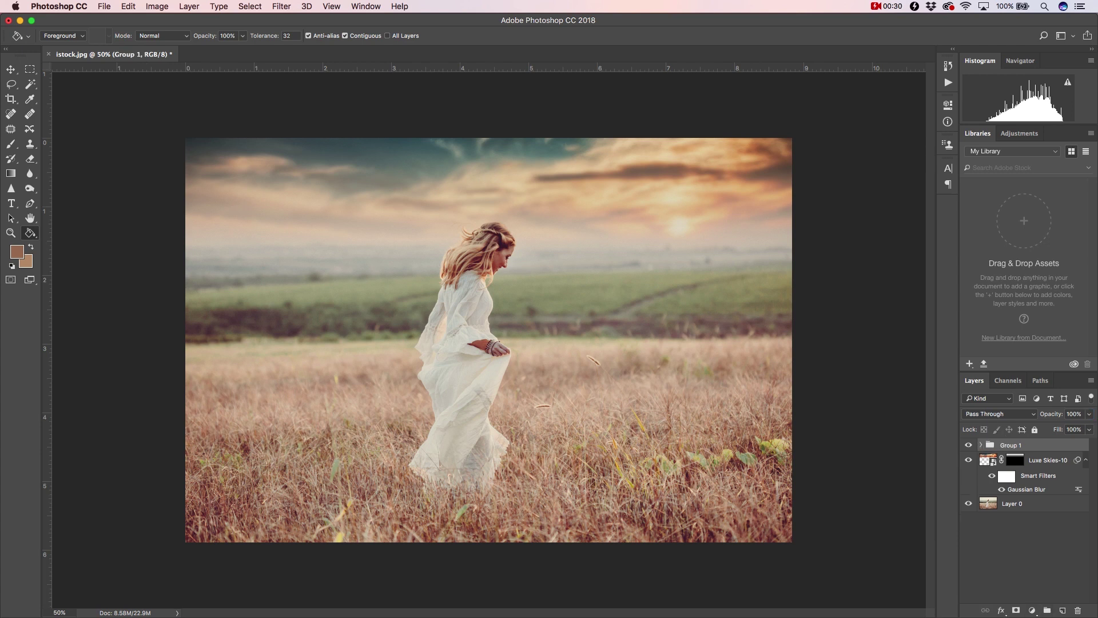
key(super+comma)
key(super+comma)
key(super+comma)
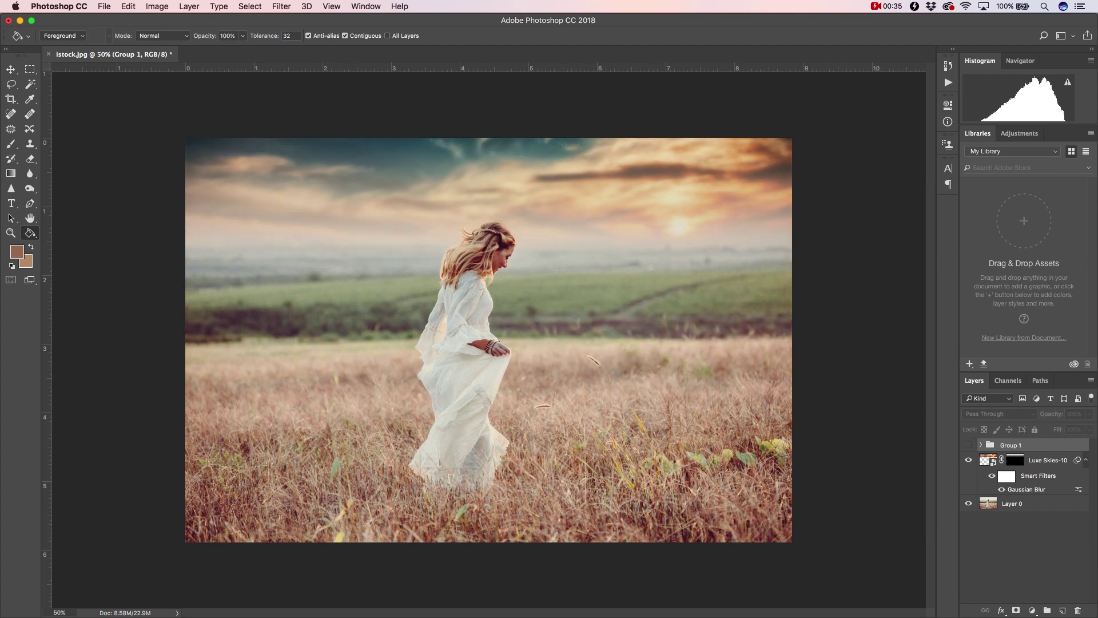
key(super+comma)
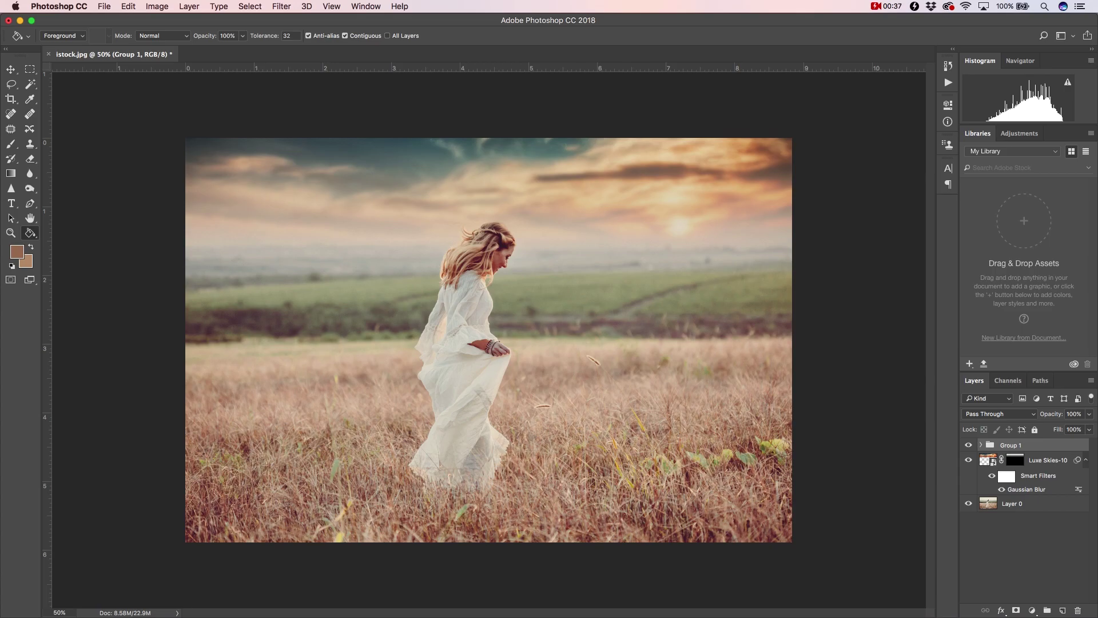